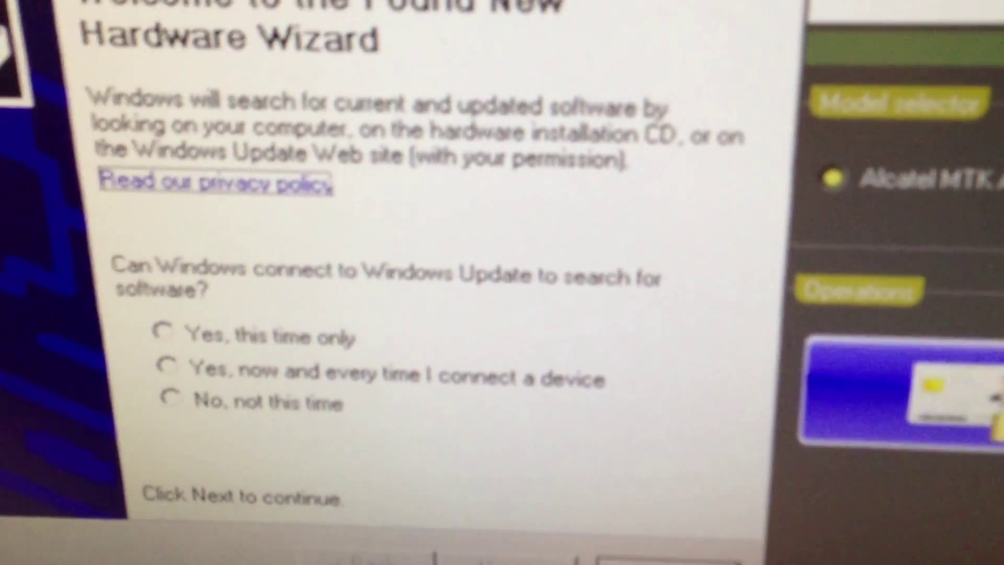
# Step: Dismiss the Found New Hardware Wizard to reveal the listed network unlock codes
pyautogui.press('Escape')
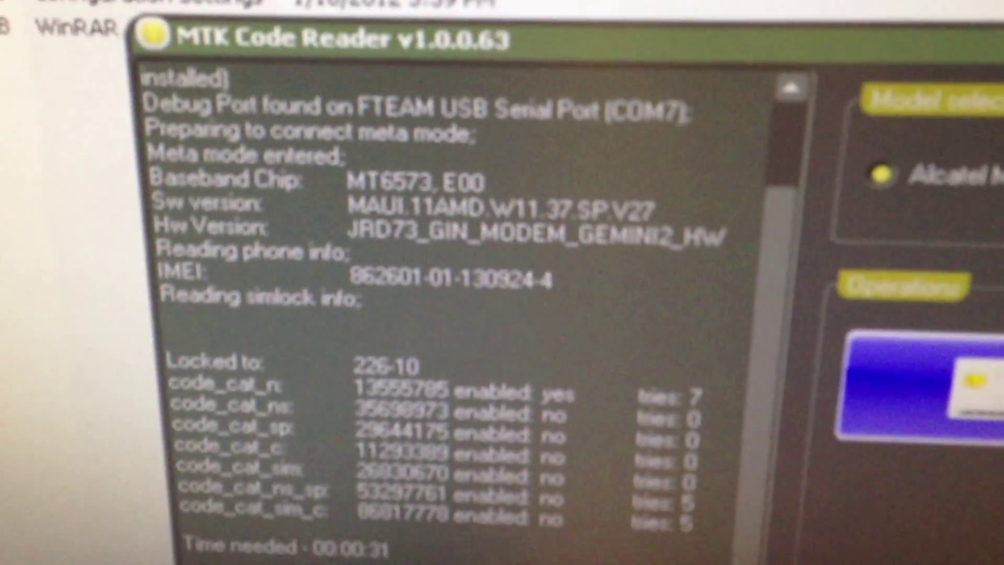